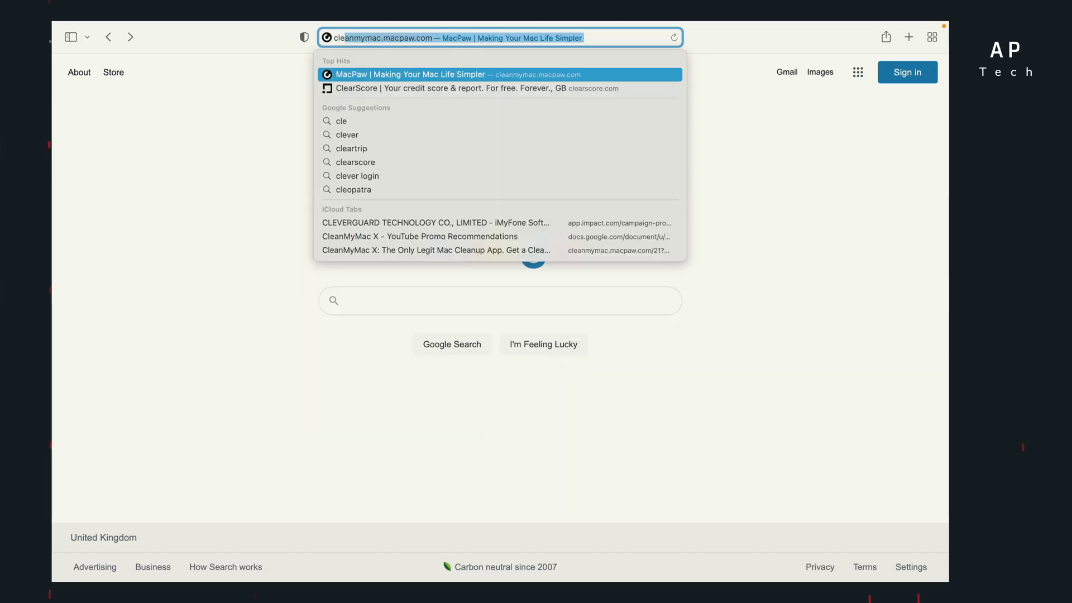
# Load macpaw.com, download the 103.4 MB CleanMyMacX.dmg, and open it from Safari's Downloads list.
pyautogui.press('Return')
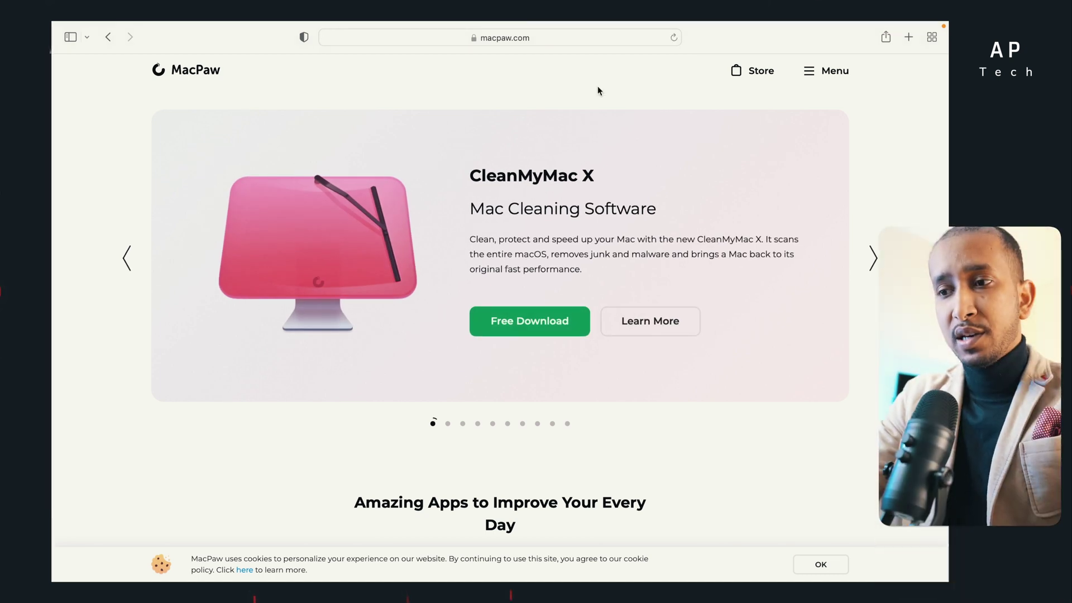
pyautogui.click(504, 320)
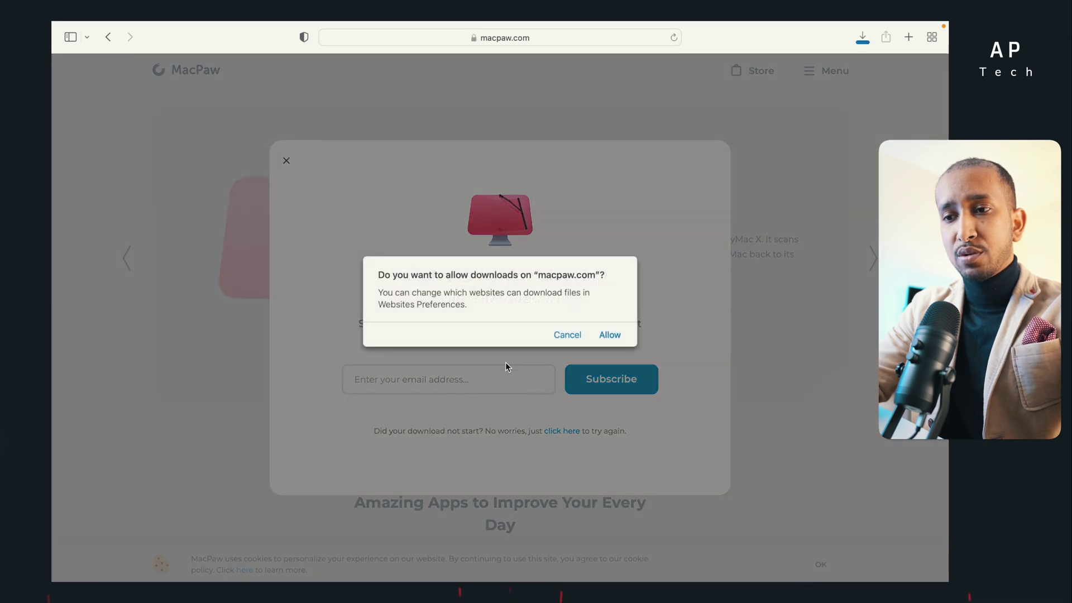
pyautogui.click(609, 335)
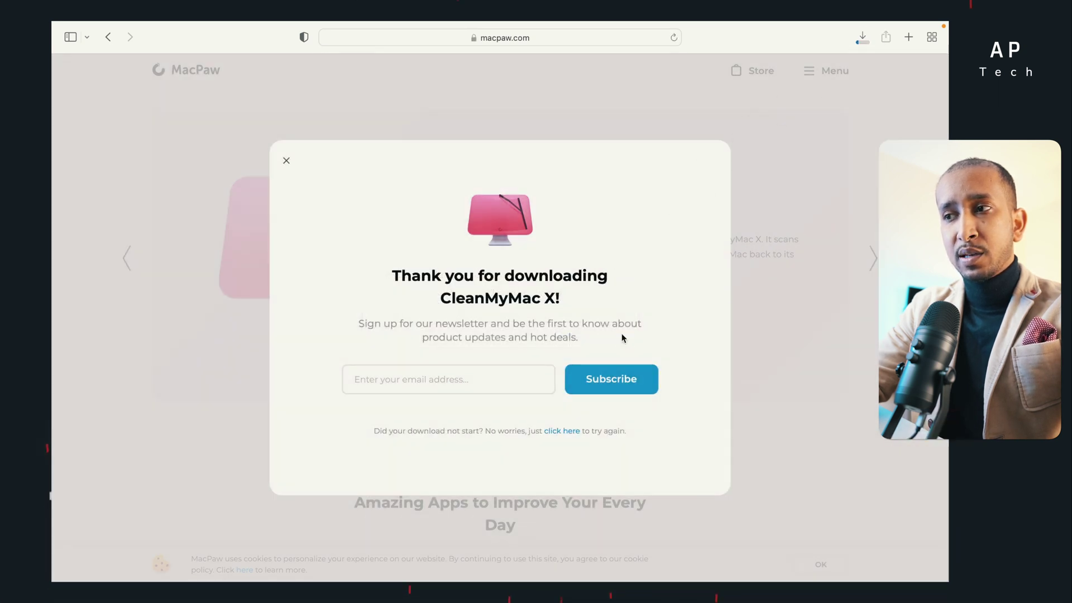
pyautogui.click(861, 43)
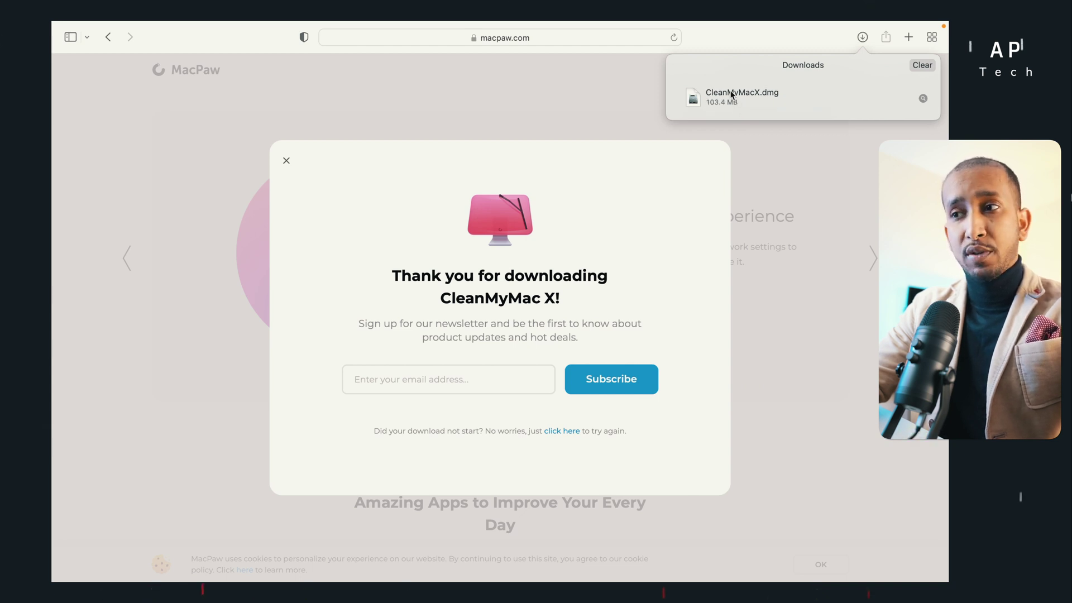
pyautogui.click(732, 95)
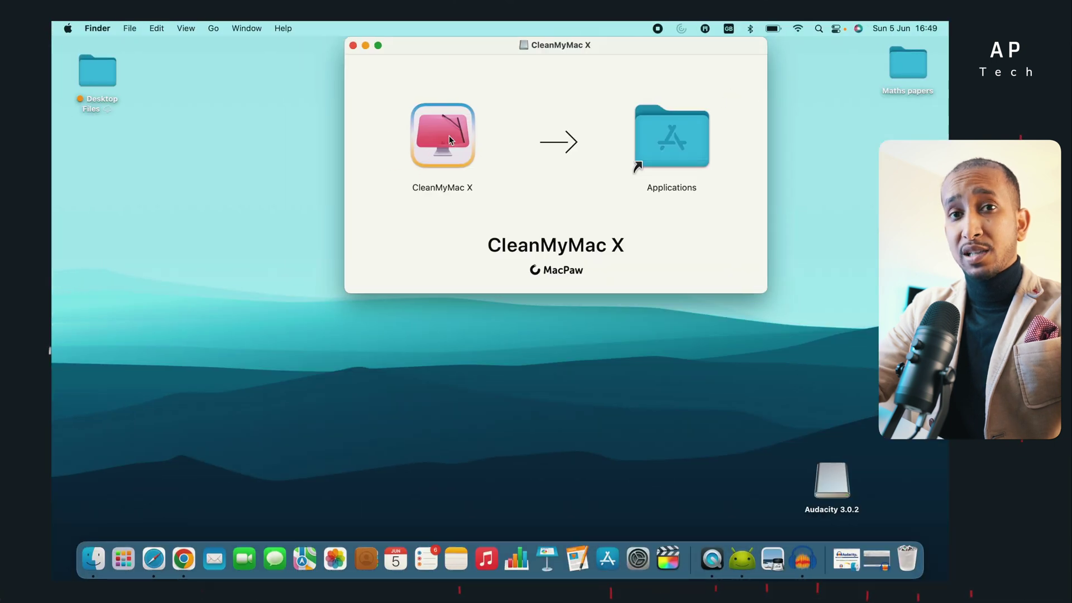
# Launch CleanMyMac X from the disk image and confirm the downloaded-app security warning.
pyautogui.doubleClick(443, 132)
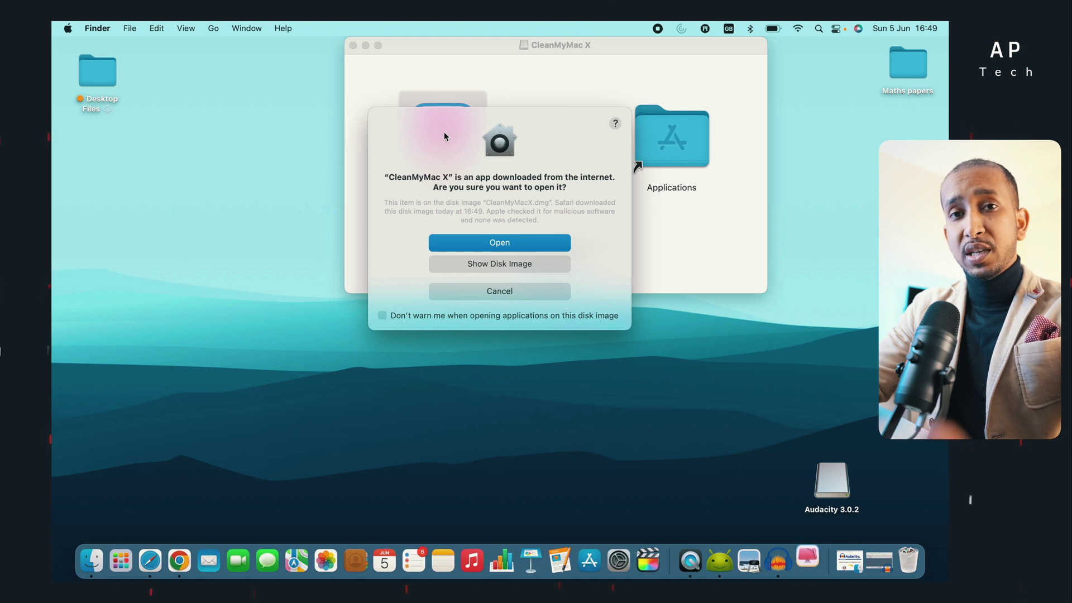
pyautogui.click(446, 242)
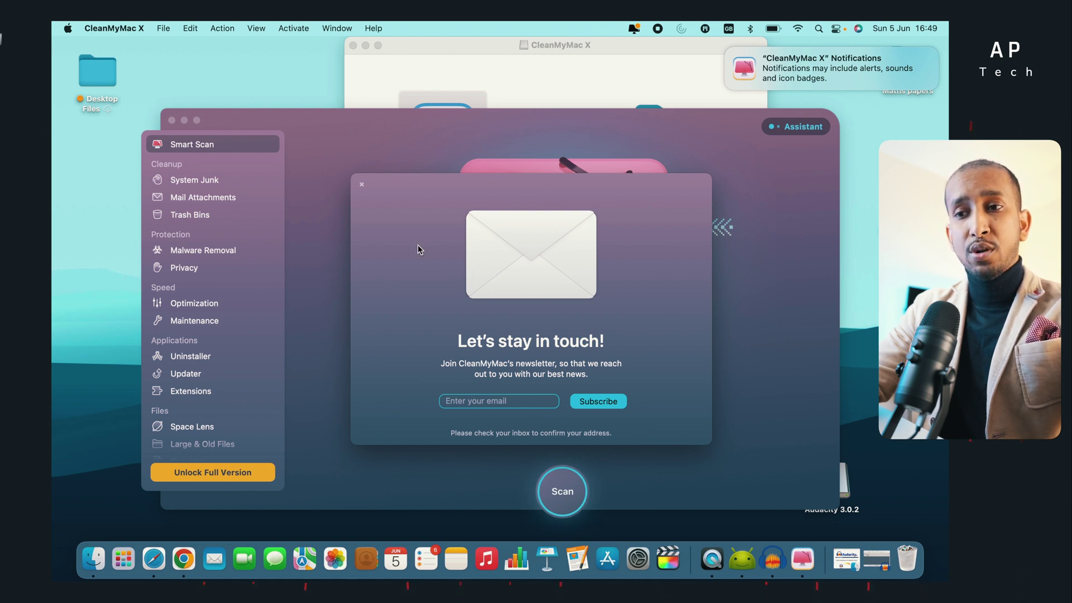
# Dismiss the newsletter prompt and unlock the full version with the owner's name and activation number.
pyautogui.click(361, 179)
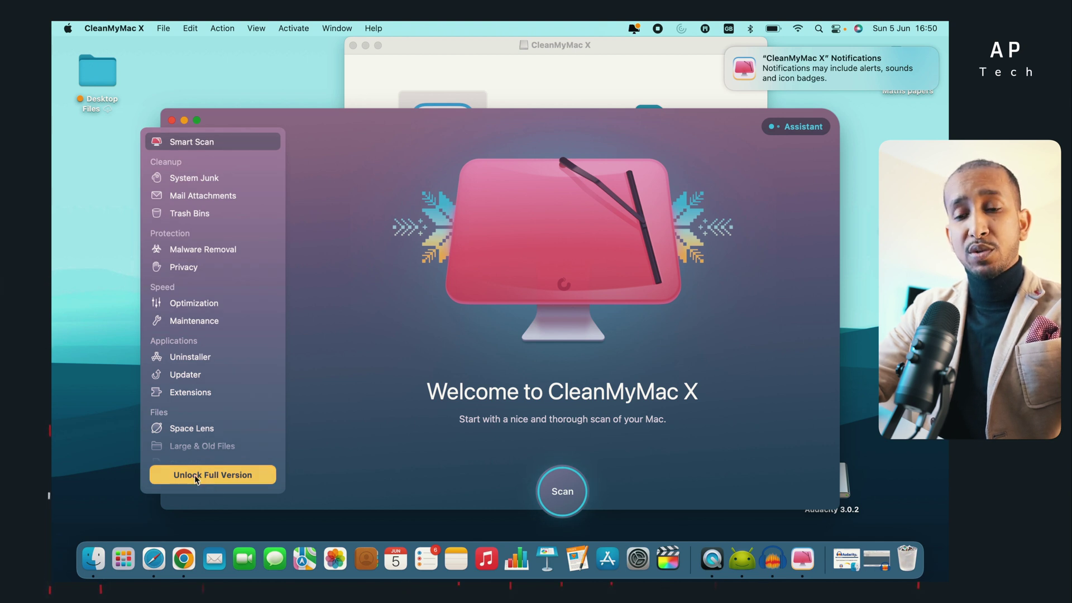
pyautogui.click(232, 474)
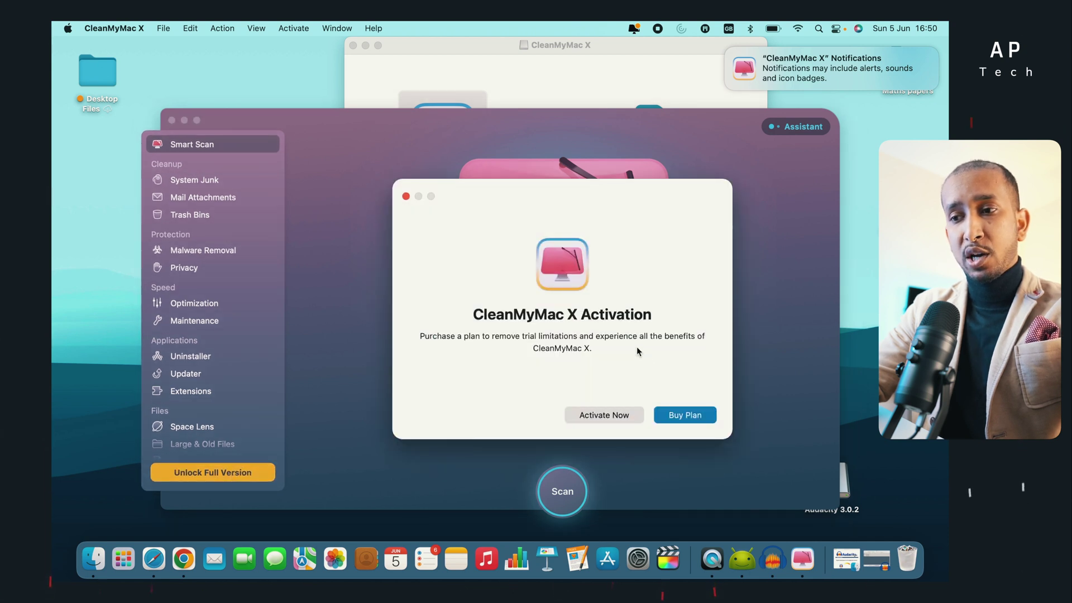
pyautogui.click(600, 416)
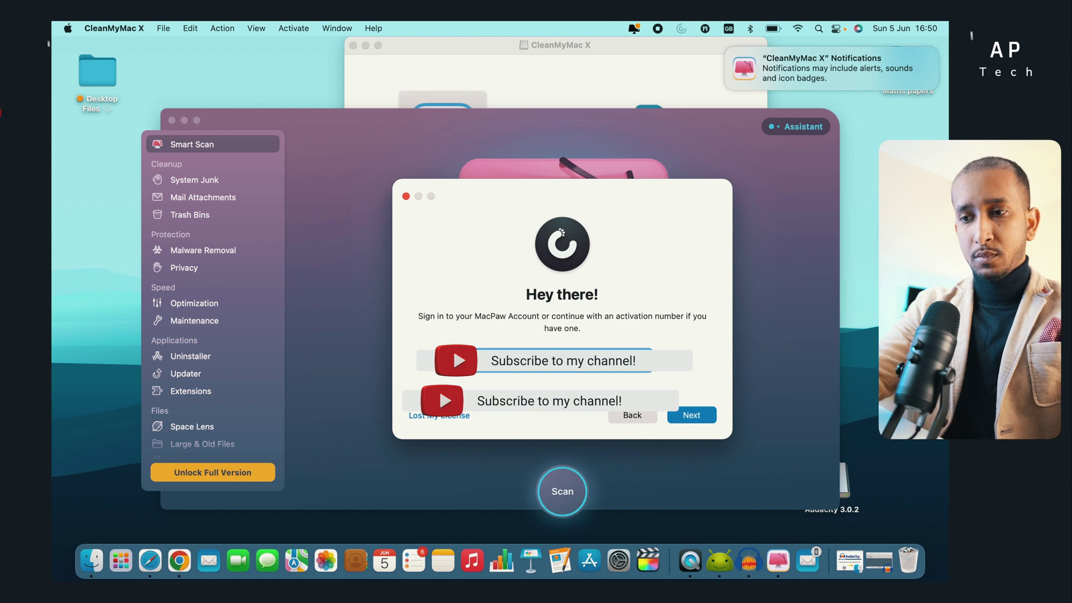
pyautogui.press('Return')
pyautogui.write('Asalle')
pyautogui.press('Tab')
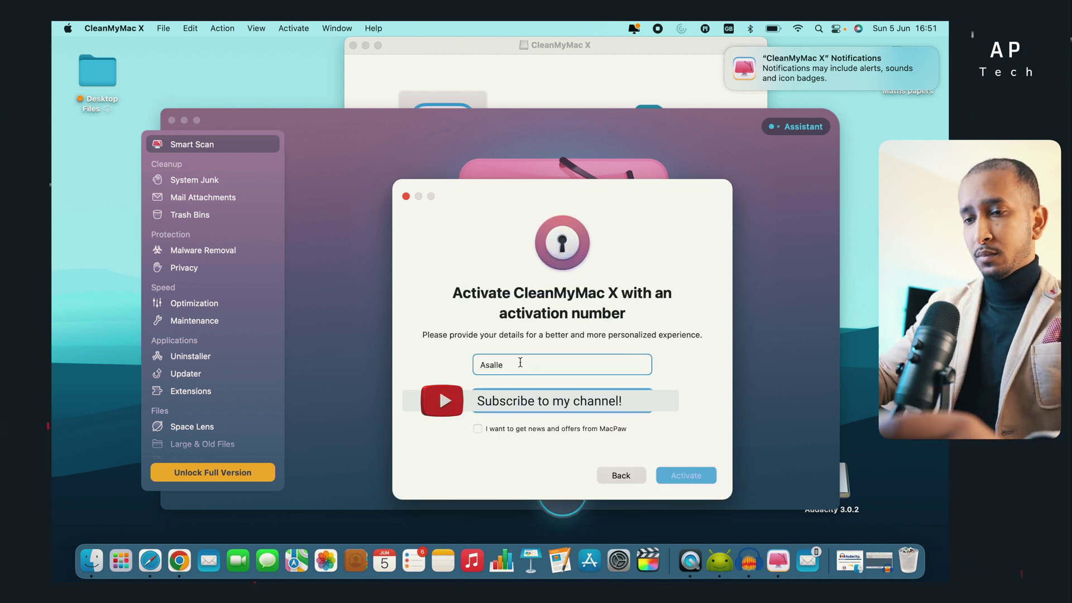
pyautogui.click(686, 474)
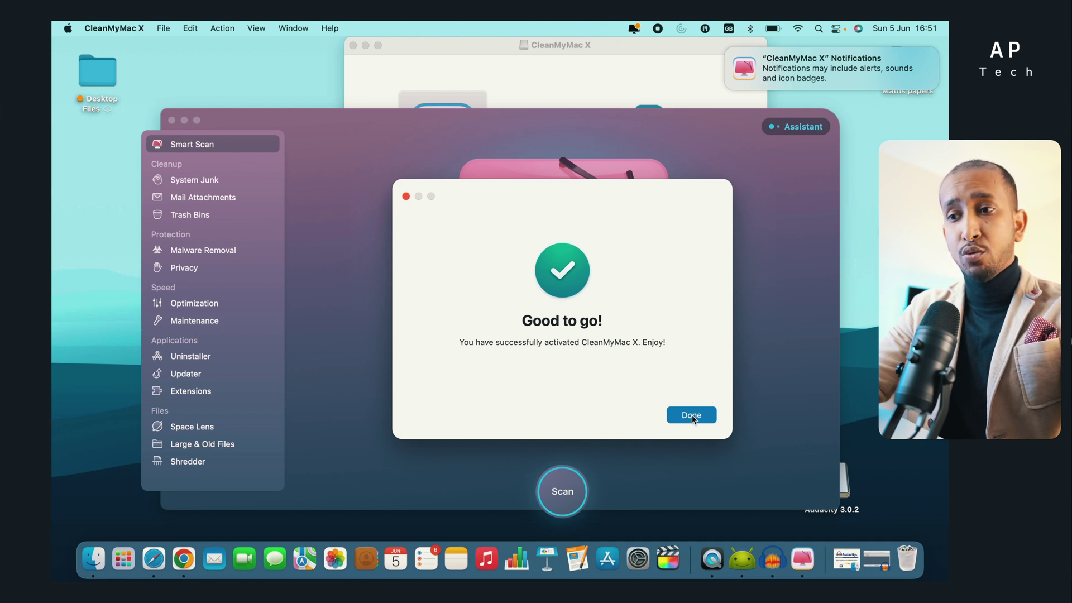
pyautogui.click(691, 416)
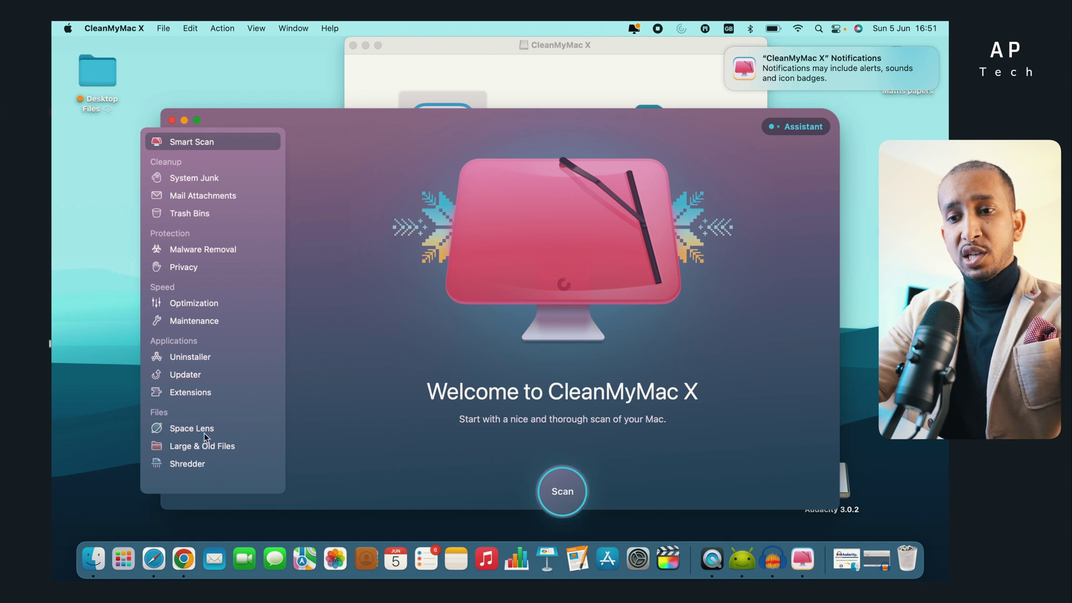
# Switch CleanMyMac X to full screen, view System Junk and Mail Attachments, then return to Smart Scan.
pyautogui.press('ctrl+super+f')
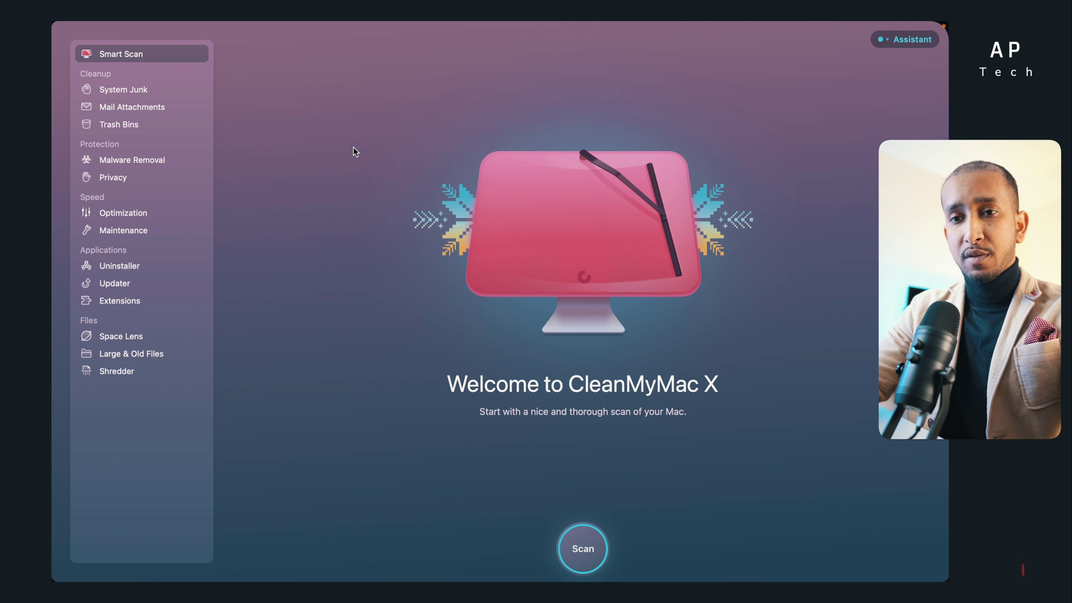
pyautogui.click(135, 89)
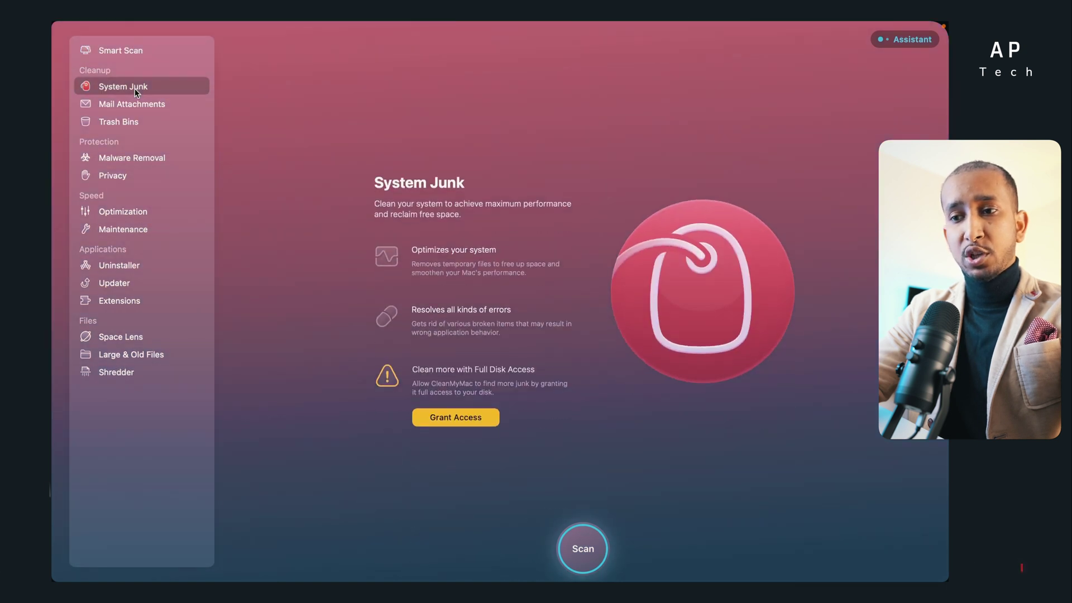
pyautogui.click(137, 109)
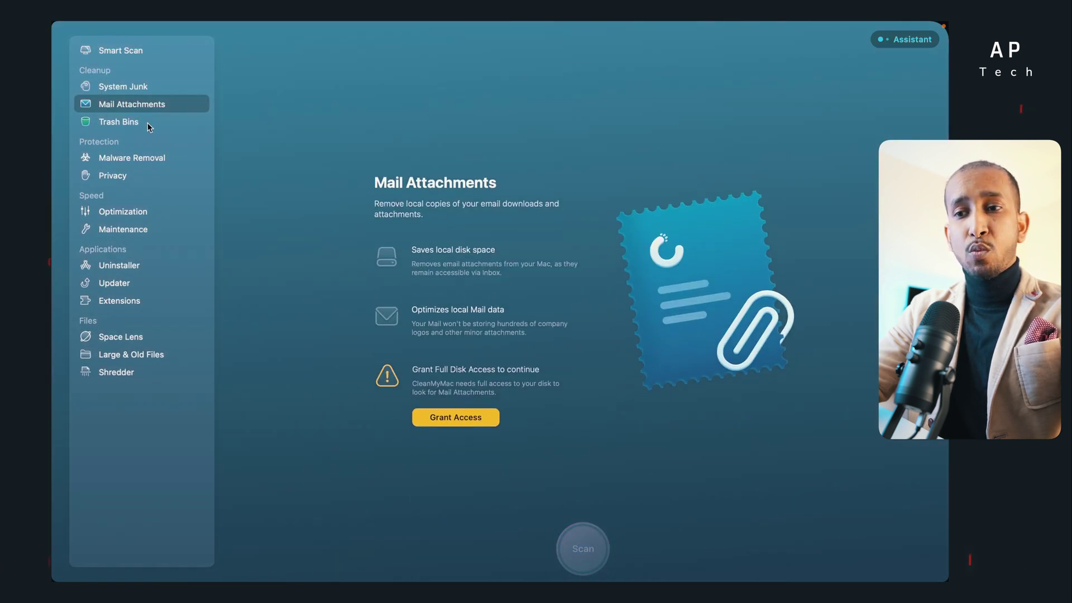
pyautogui.click(122, 52)
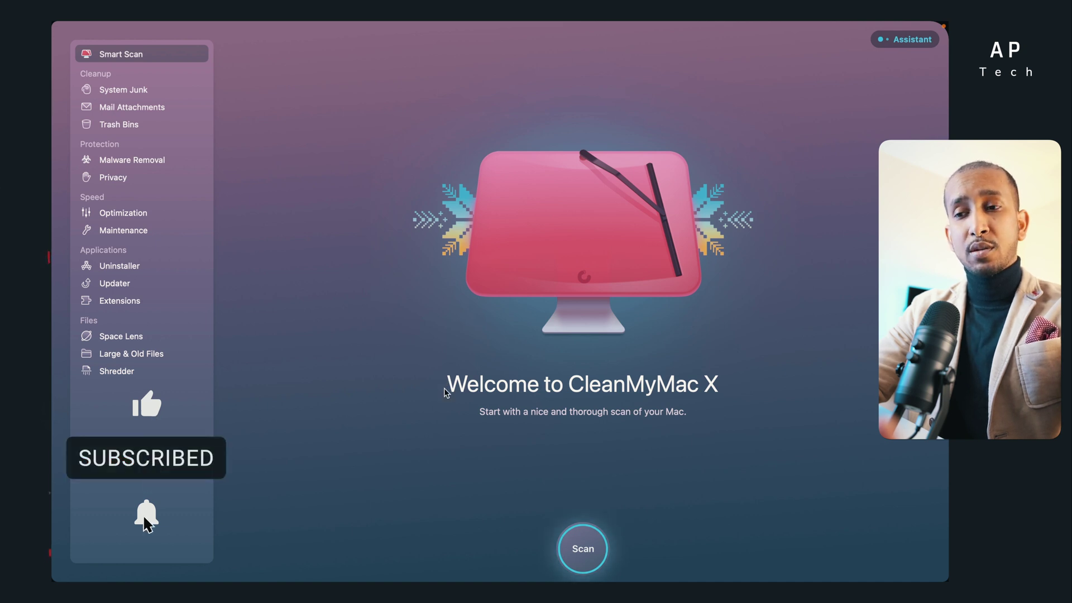
# Start Smart Scan and let it report 3.18 GB junk, no threats and 3 speed tasks.
pyautogui.click(580, 550)
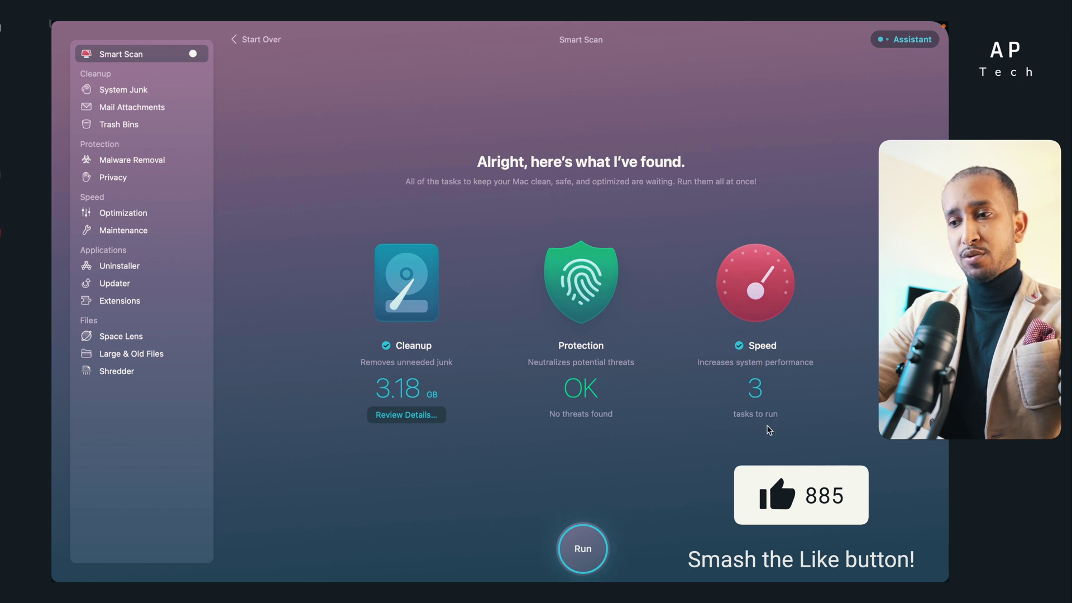
# Show Cleanup Details for the 3.18 GB of System Junk and Trash Bins items.
pyautogui.click(400, 416)
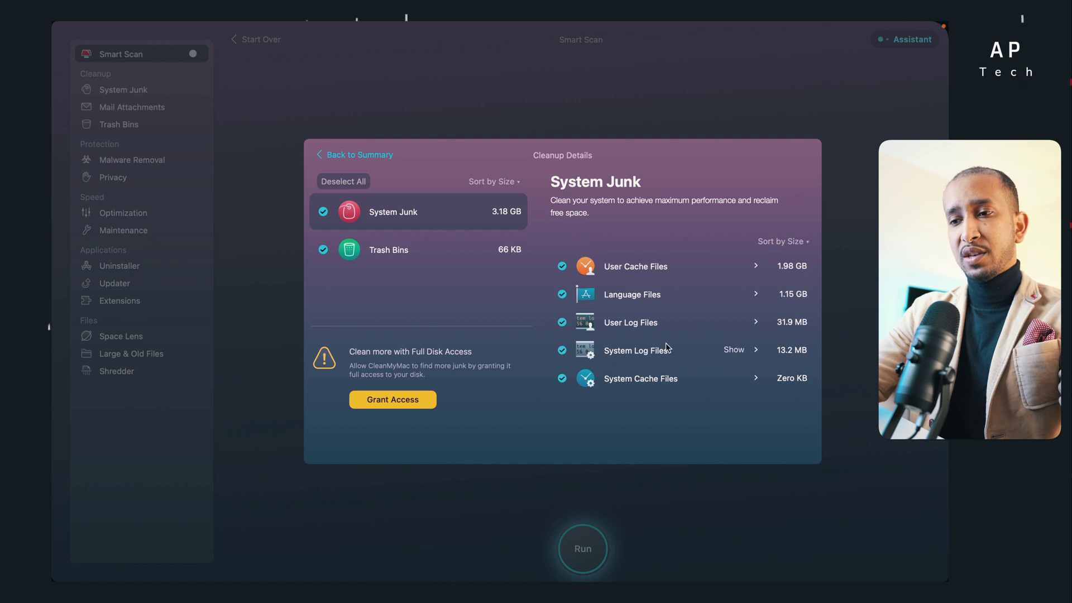
# Tick CleanMyMac X under Full Disk Access in Security & Privacy and relaunch it.
pyautogui.click(394, 399)
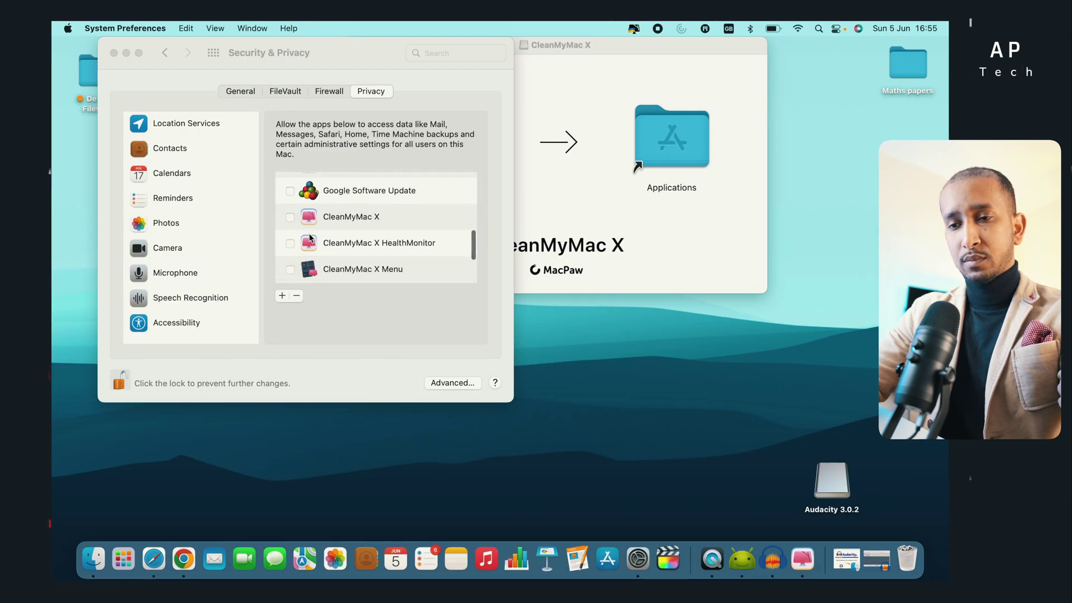
pyautogui.click(290, 217)
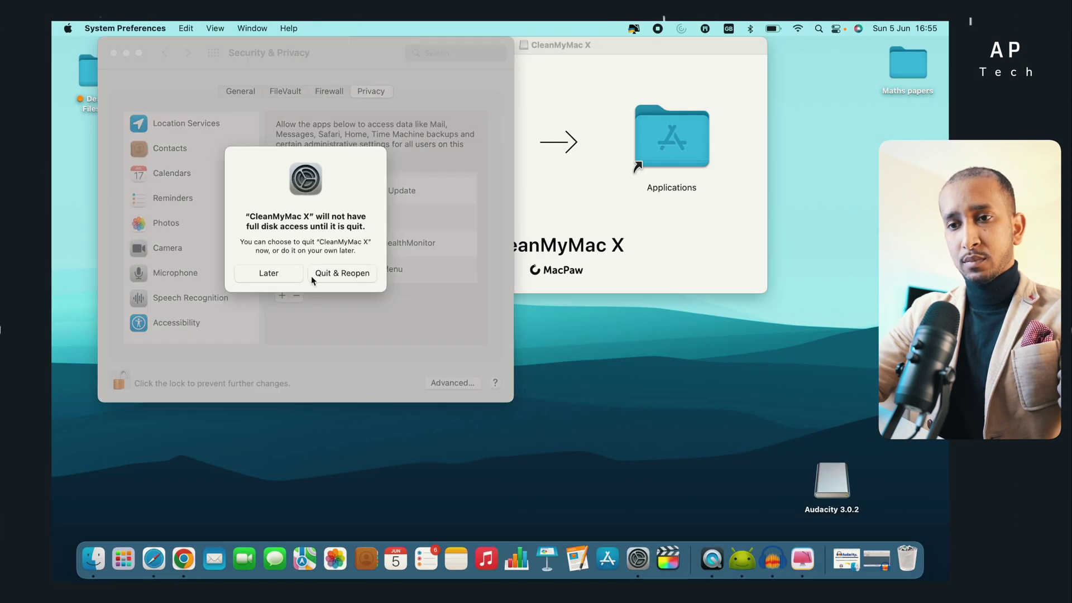
pyautogui.click(314, 275)
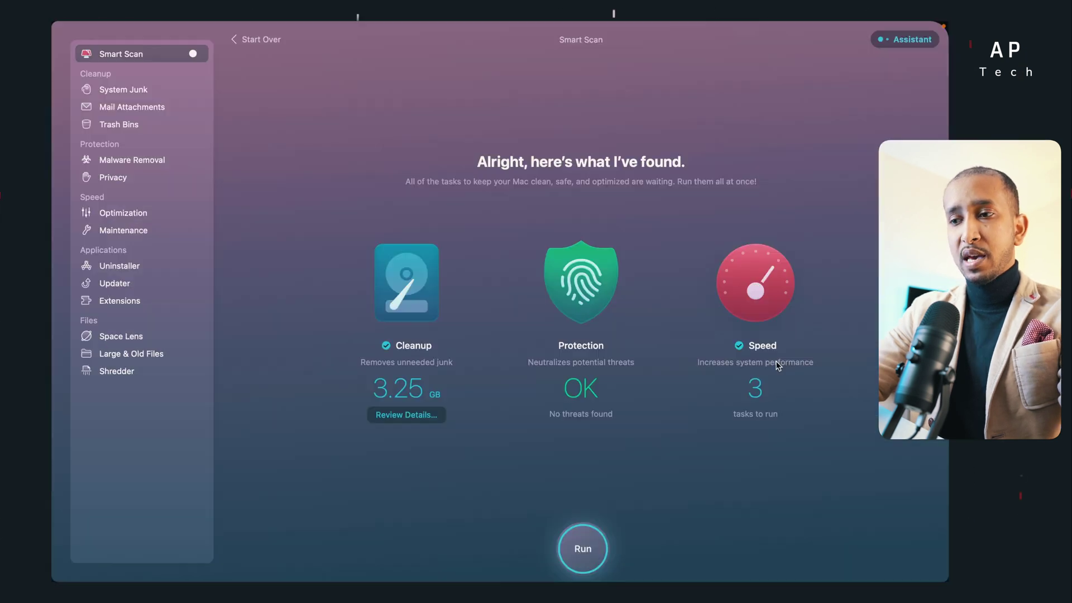
# Run the cleanup, quit Chrome and Safari when asked, and install the helper with the account password.
pyautogui.click(581, 550)
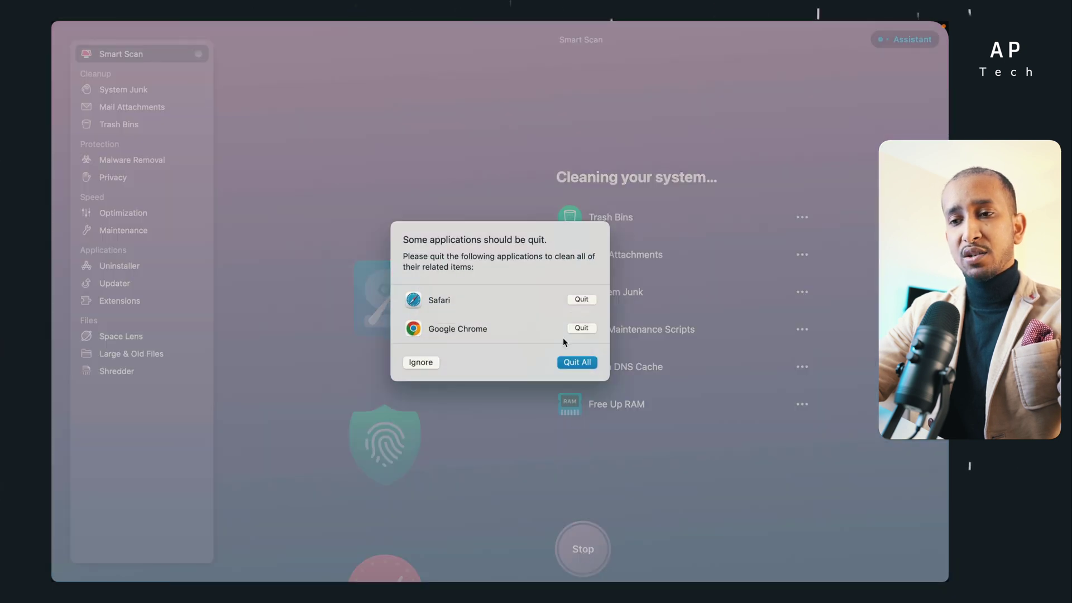
pyautogui.click(581, 328)
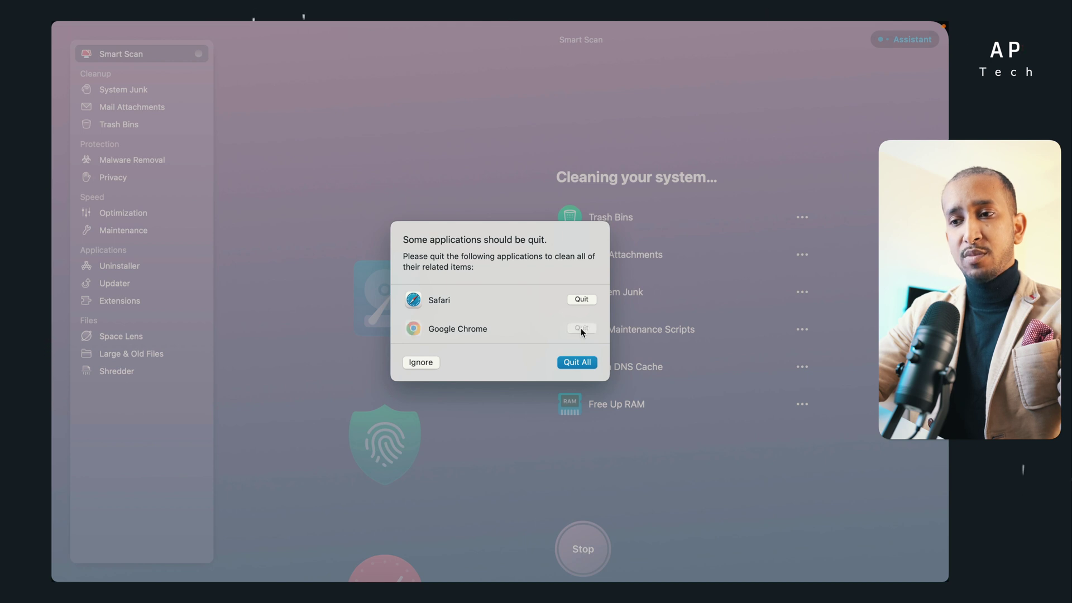
pyautogui.click(581, 299)
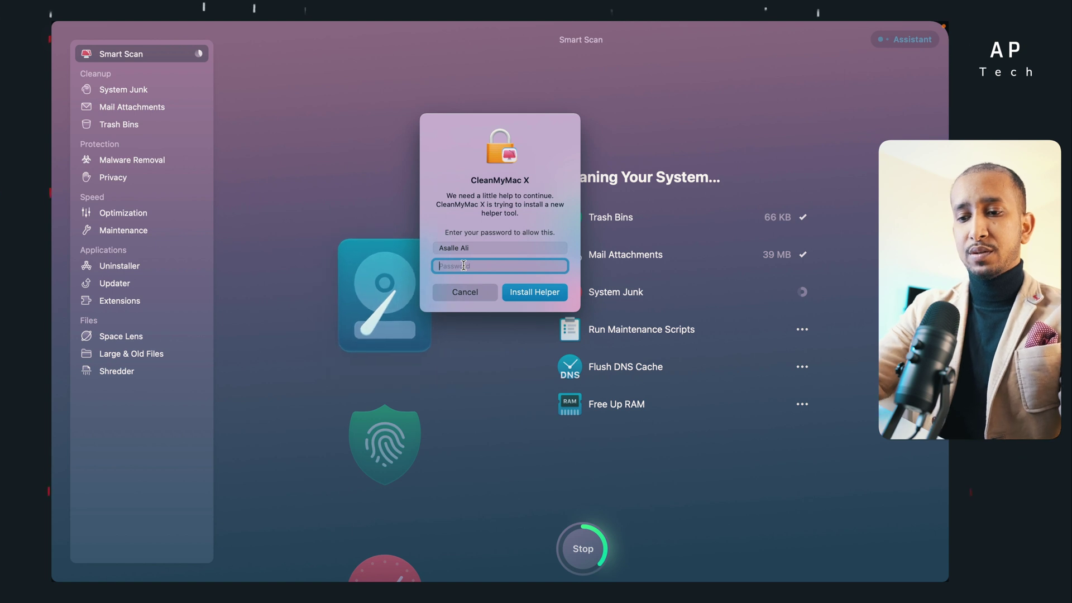
pyautogui.write('•••')
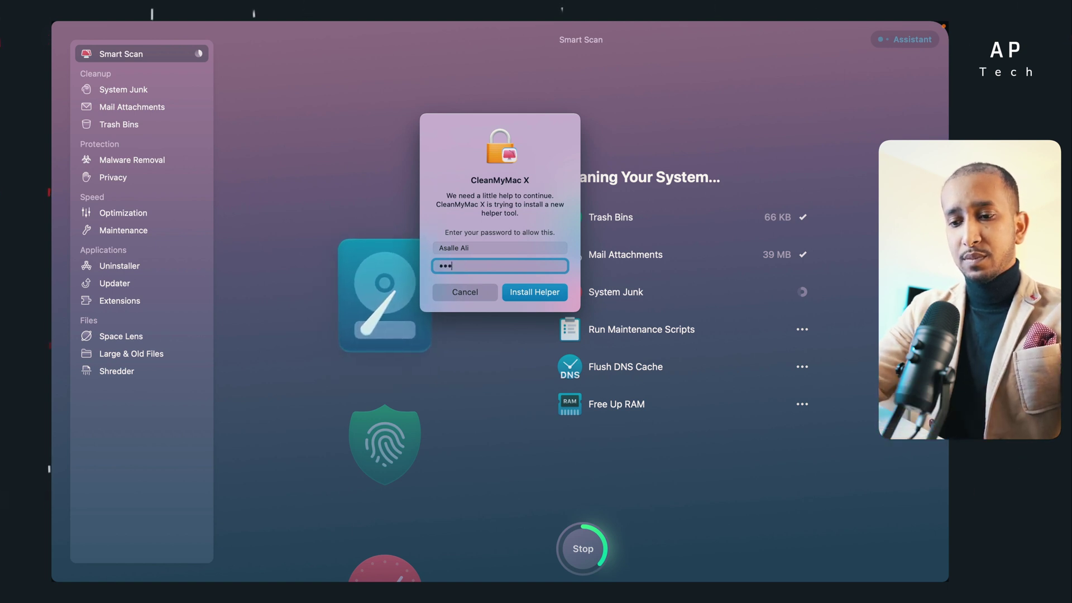
pyautogui.write('••••••')
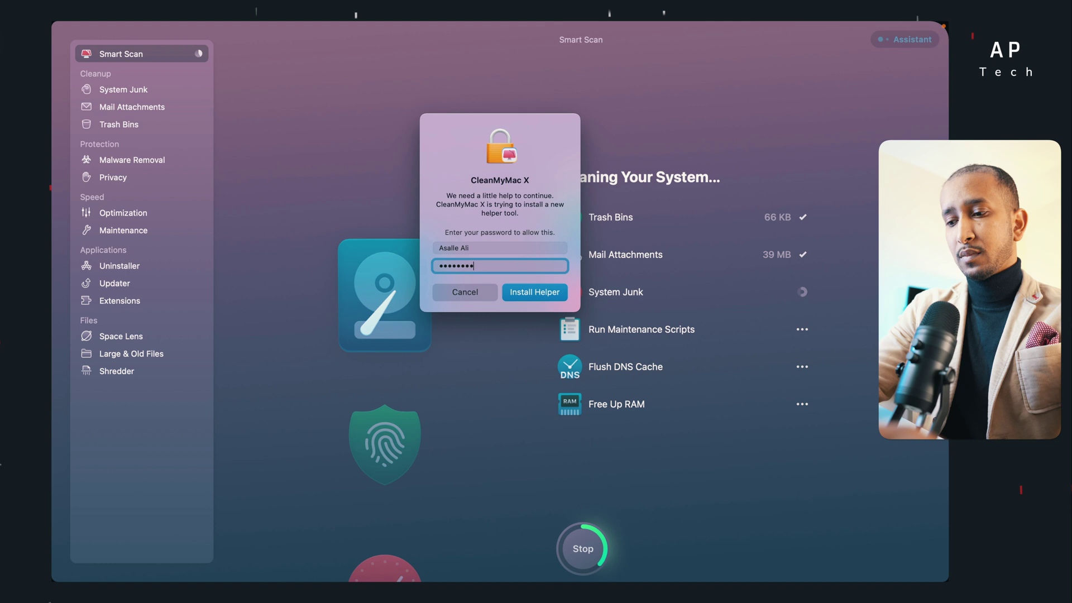
pyautogui.press('Return')
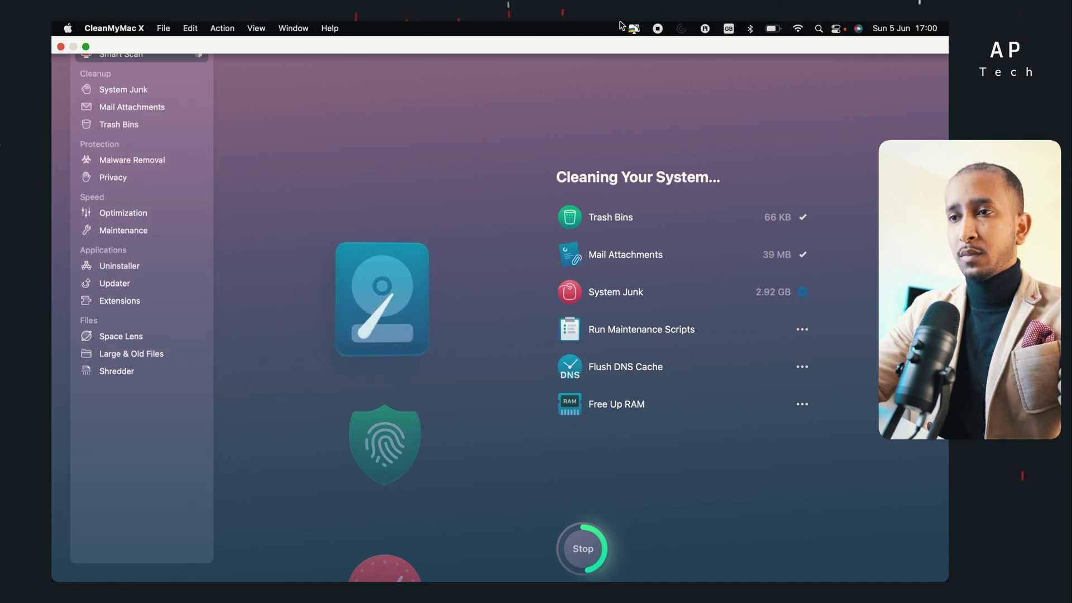
# Check the menu-bar status panel while cleanup finishes, ending on Recommendations showing 3.25 GB cleaned.
pyautogui.click(633, 28)
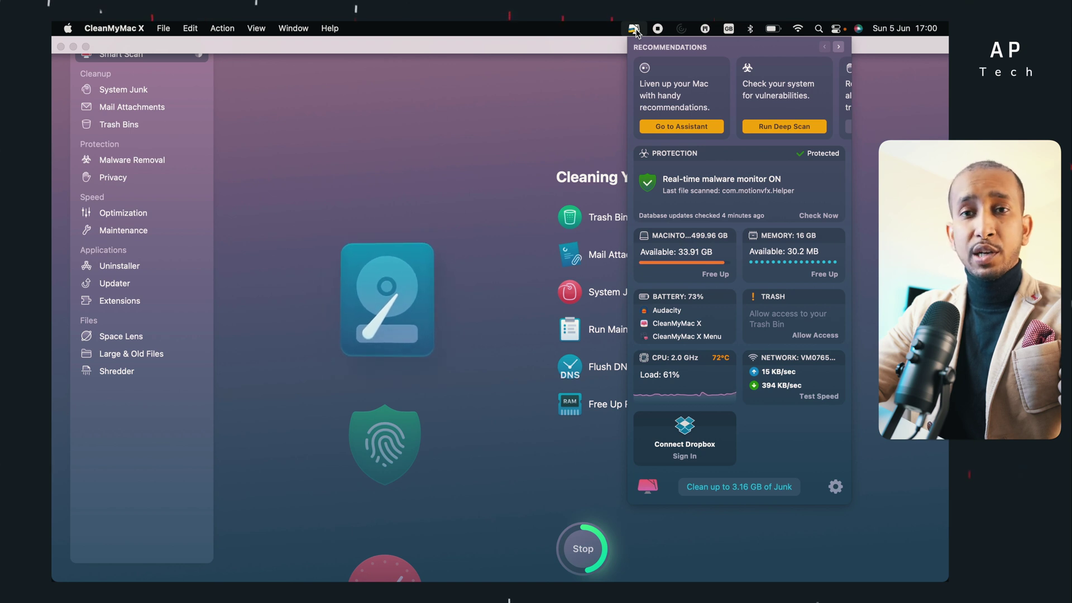
pyautogui.click(634, 29)
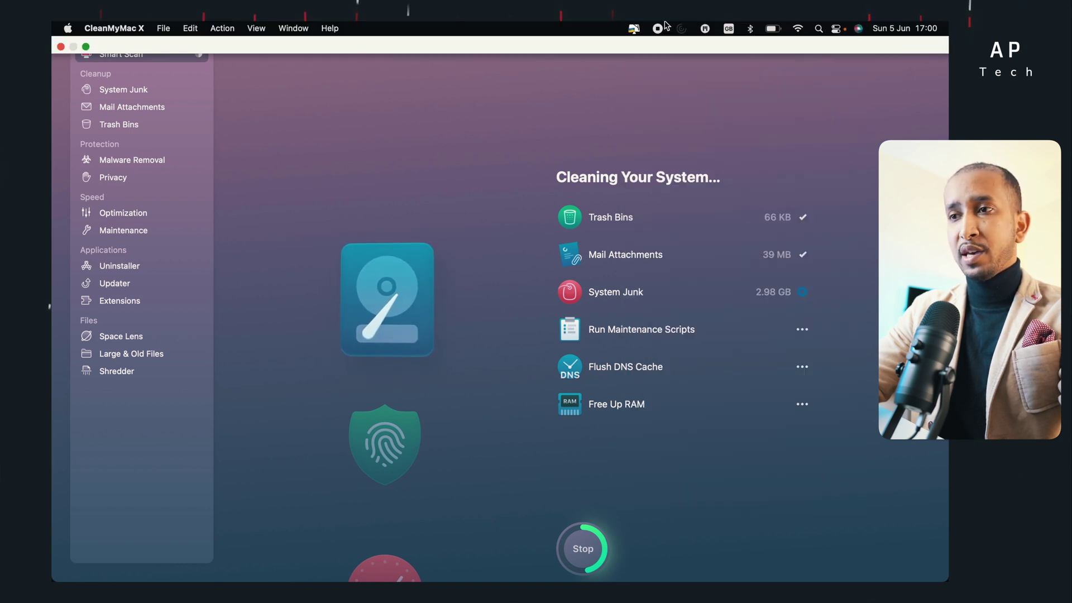
pyautogui.click(633, 28)
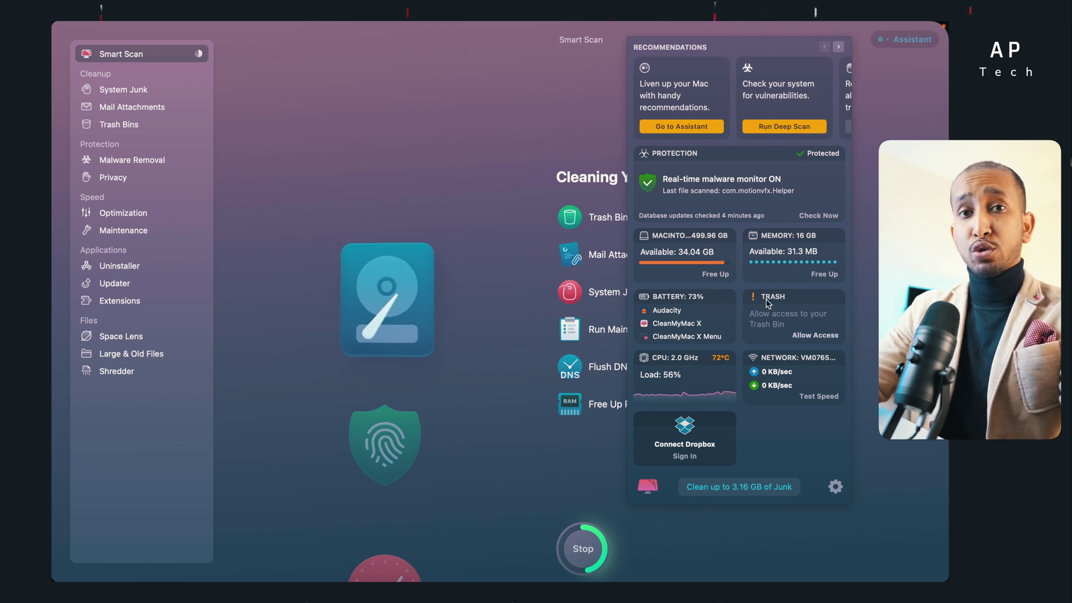
pyautogui.moveTo(708, 318)
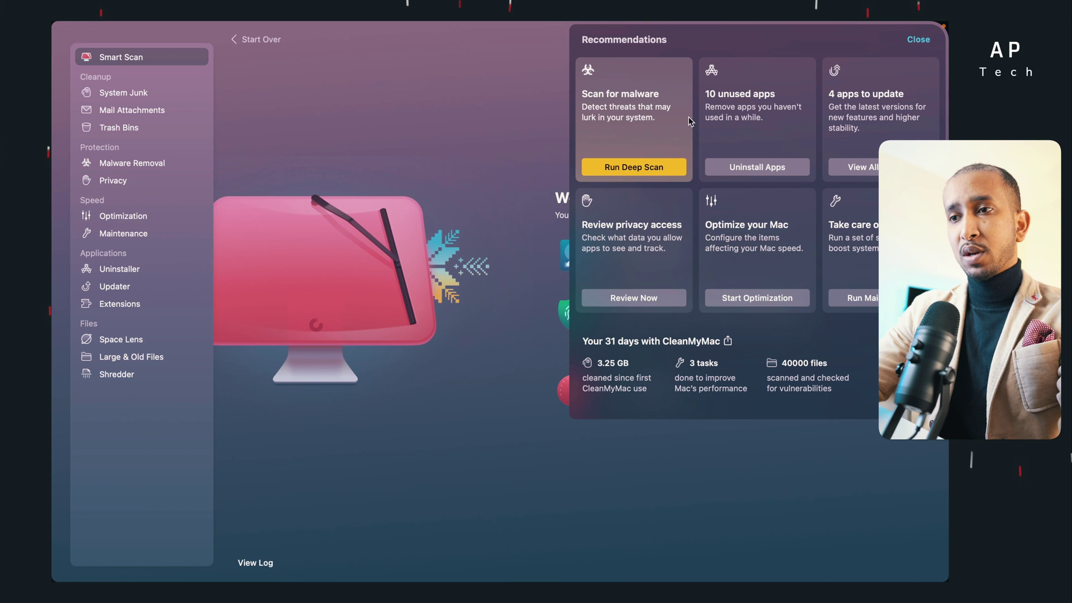
pyautogui.moveTo(755, 143)
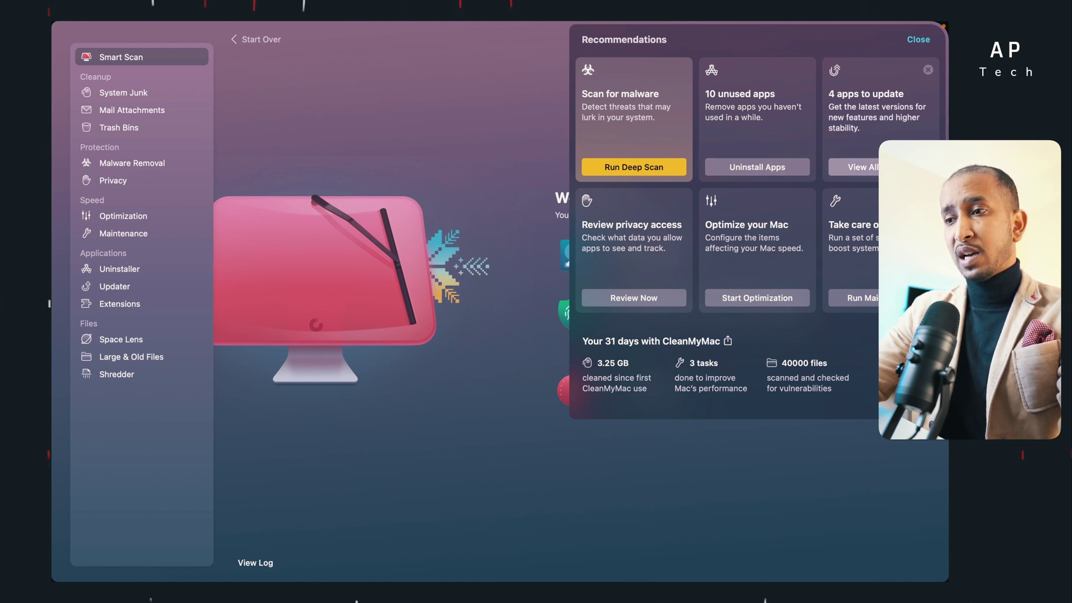
# Open the 10 unused apps in Uninstaller and mark Numbers and Pages for removal.
pyautogui.click(764, 168)
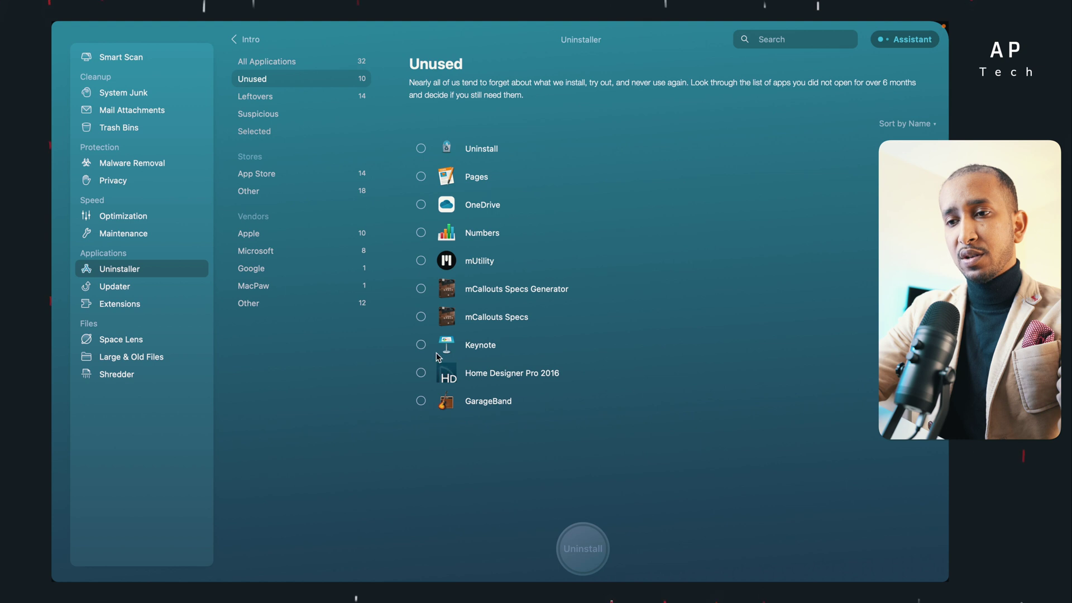
pyautogui.click(421, 232)
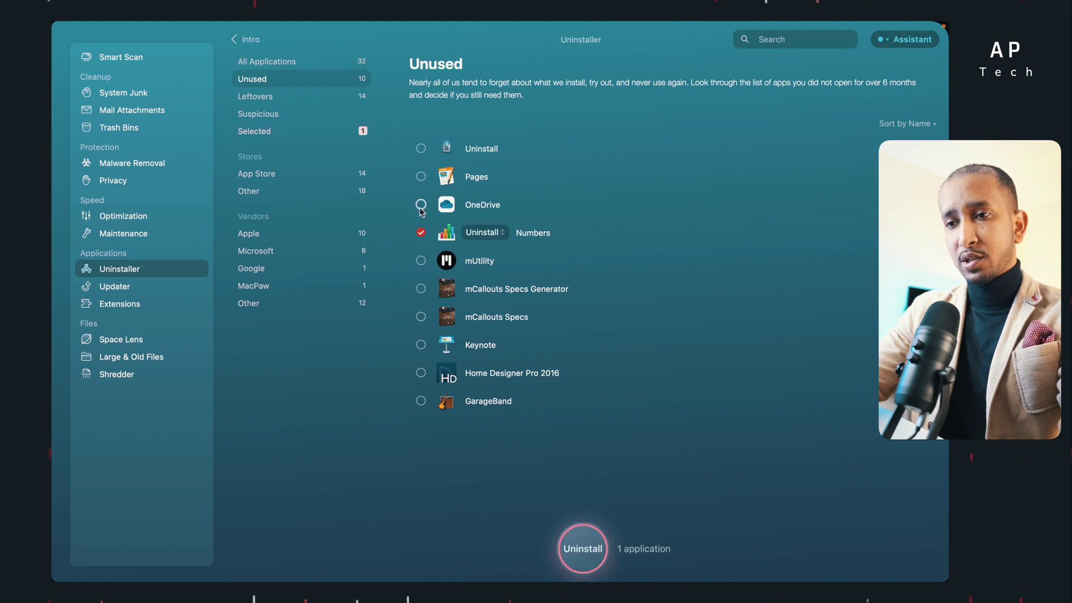
pyautogui.click(421, 176)
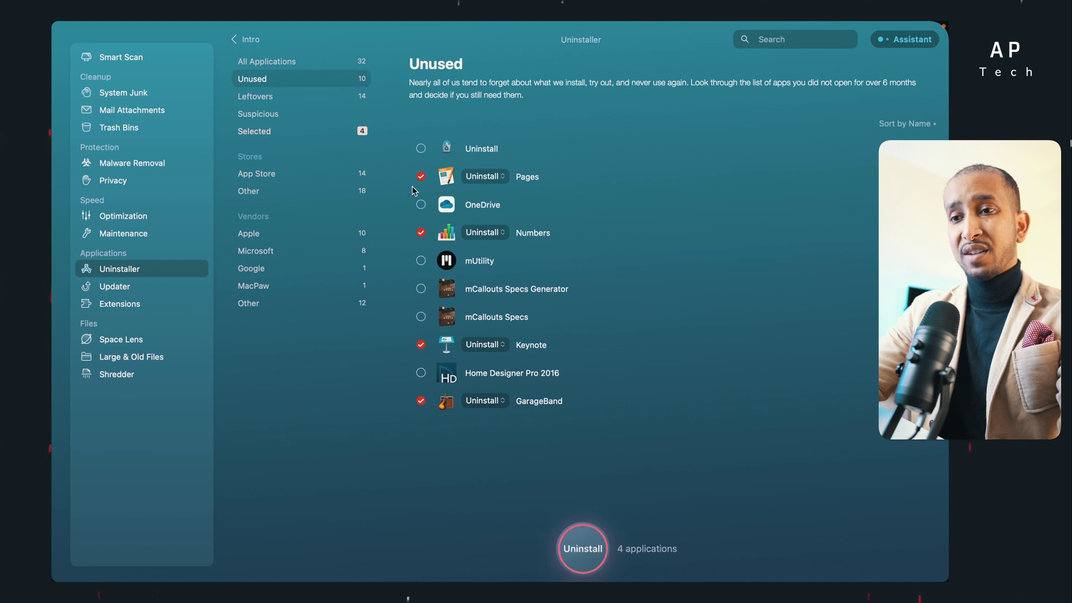
# Uninstall the four marked apps to free 8.69 GB, dismiss Recommendations, and reopen the menu-bar status overview.
pyautogui.click(579, 553)
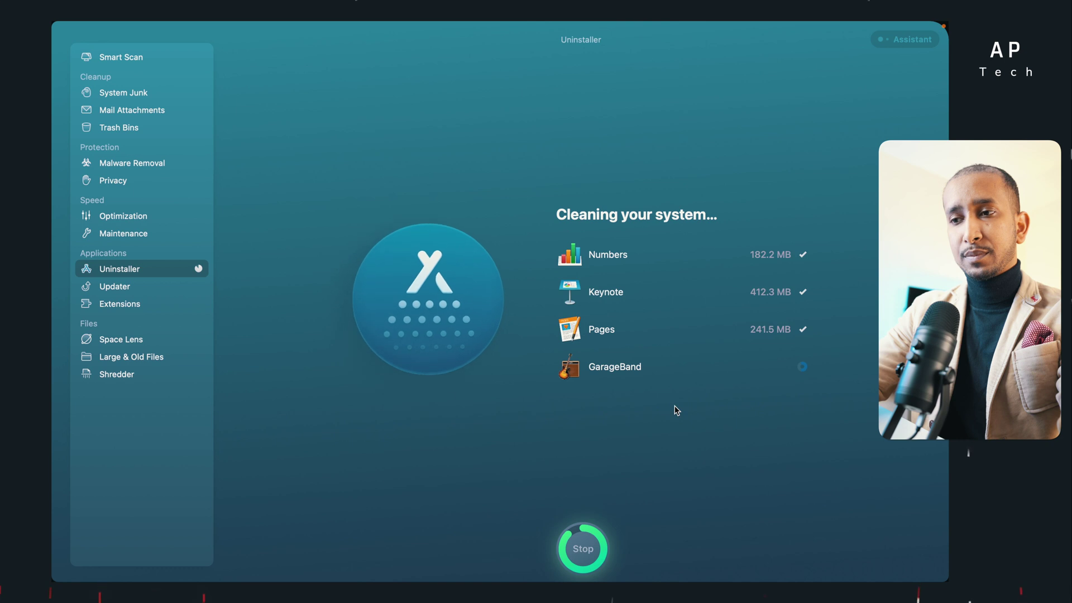
pyautogui.press('alt+super+d')
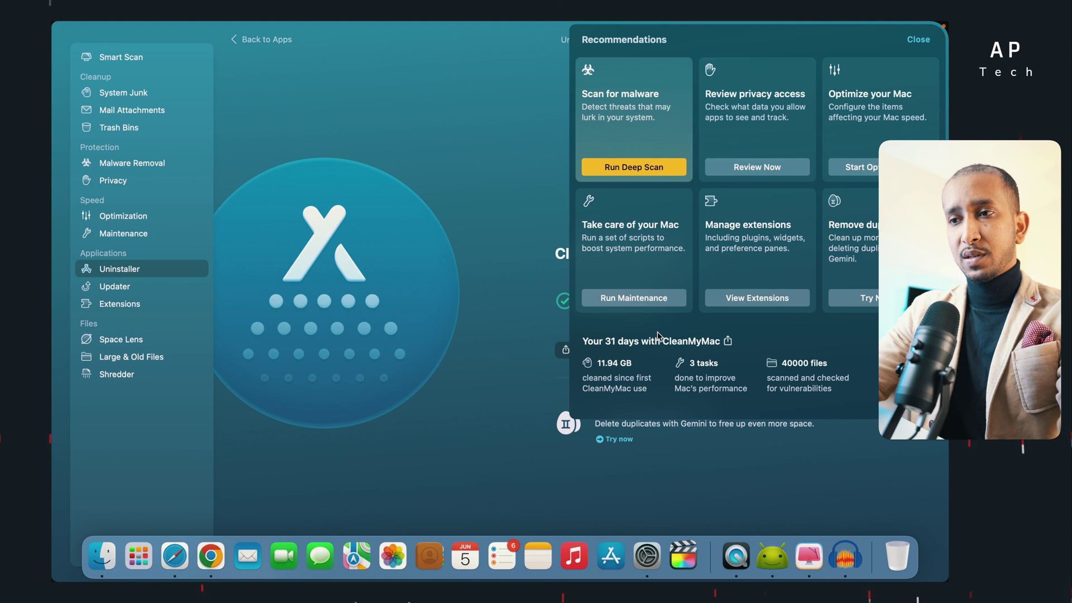
pyautogui.click(516, 189)
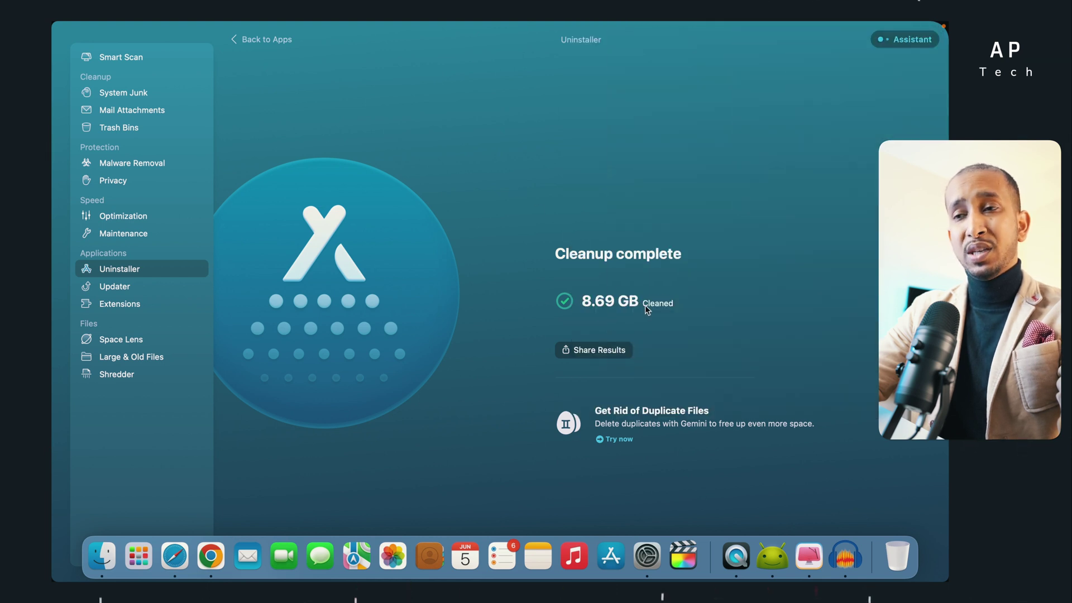
pyautogui.moveTo(799, 26)
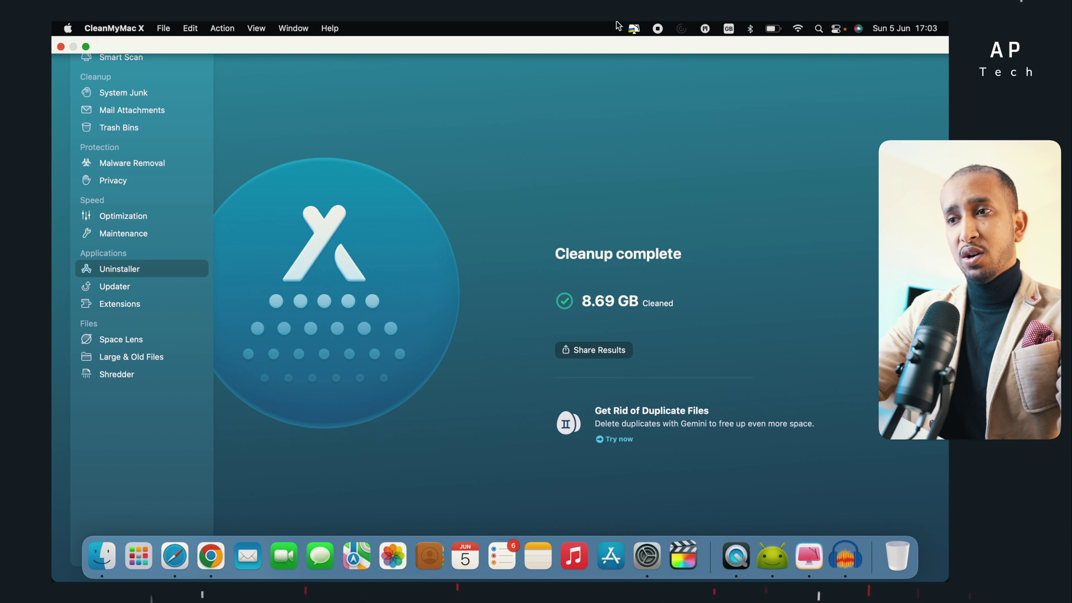
pyautogui.click(634, 28)
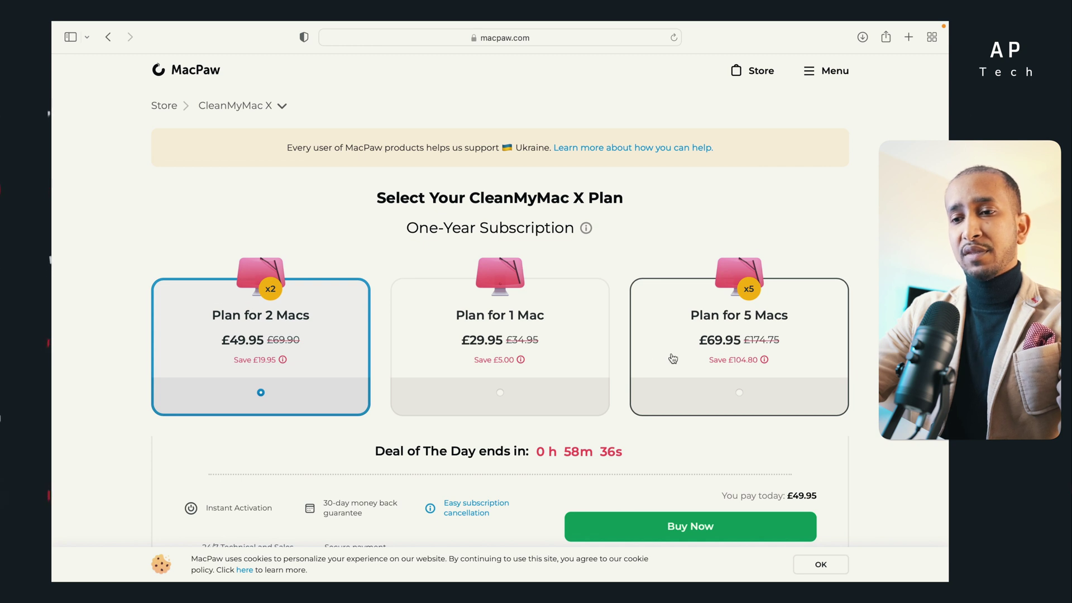
# Scroll down to One-Time Purchase on the plans page and select the £76.95 Plan for 1 Mac.
pyautogui.scroll(-2, 672, 359)
pyautogui.scroll(-10, 673, 358)
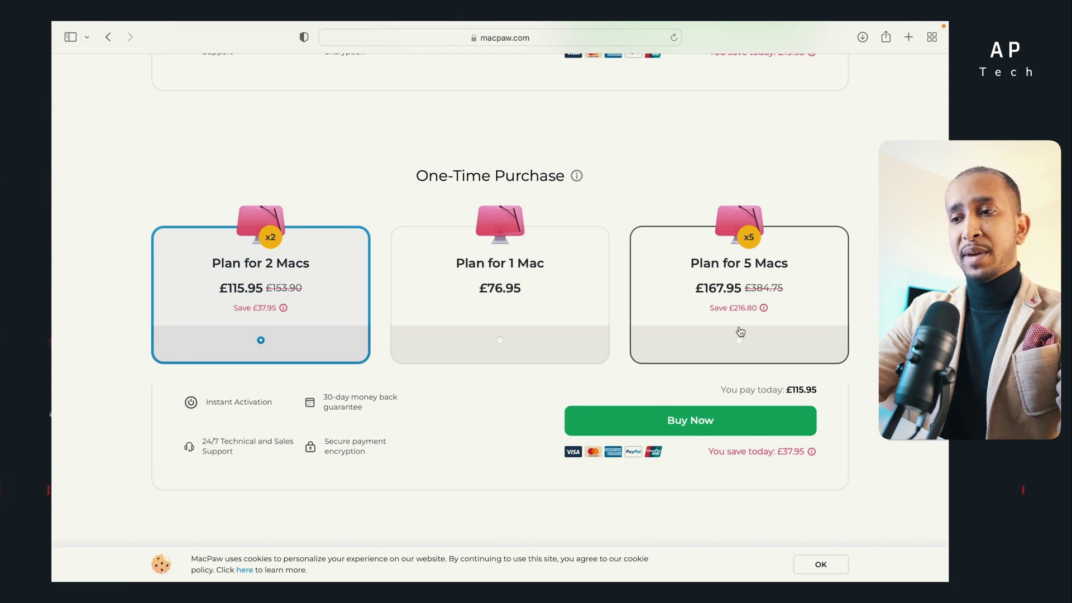
pyautogui.scroll(-1, 722, 322)
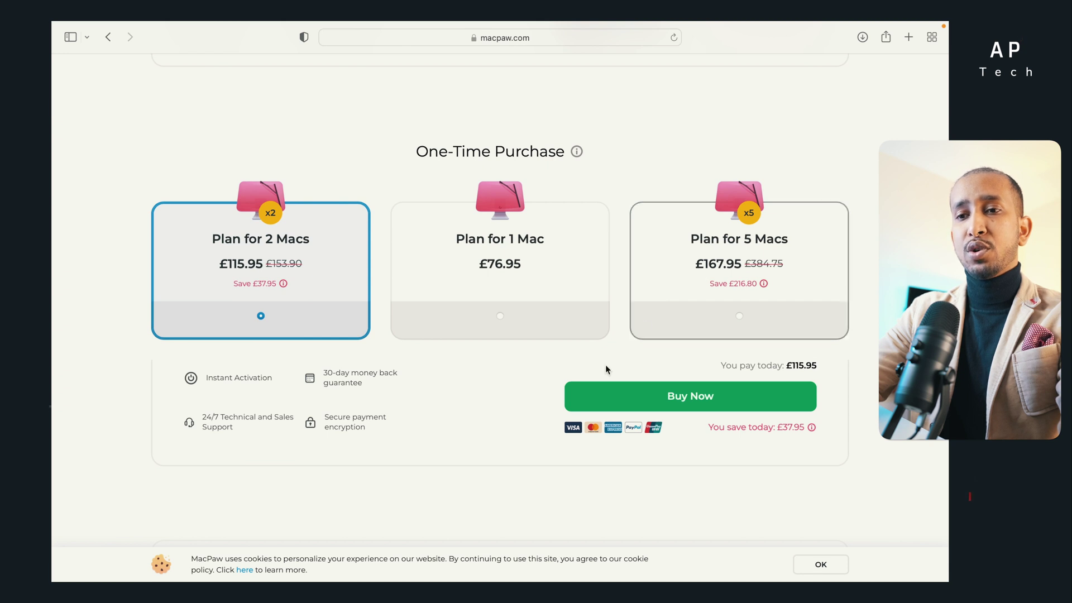
pyautogui.click(526, 308)
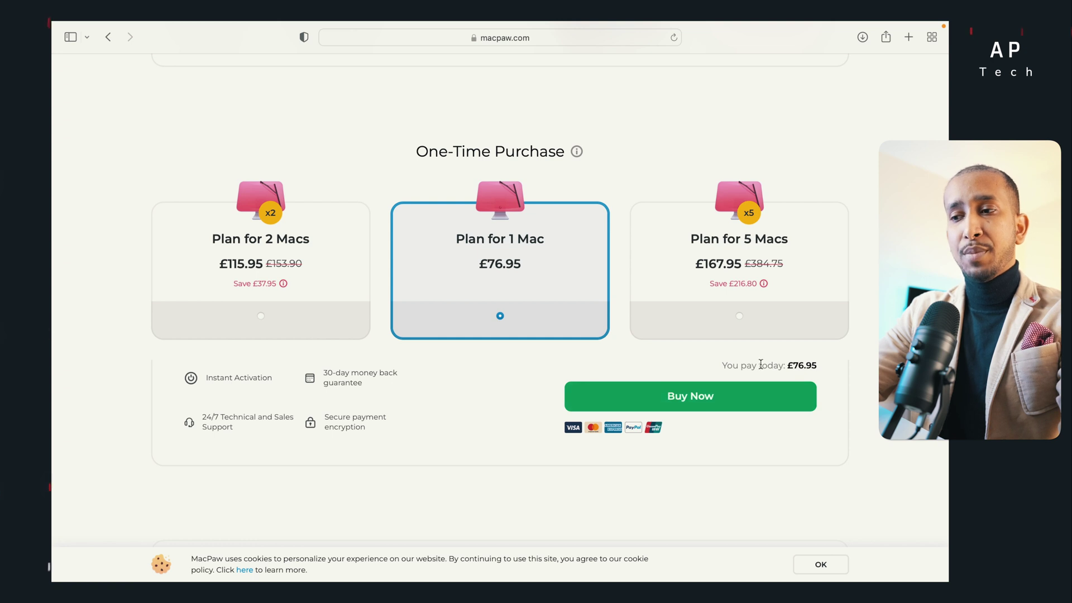
pyautogui.scroll(-1, 793, 361)
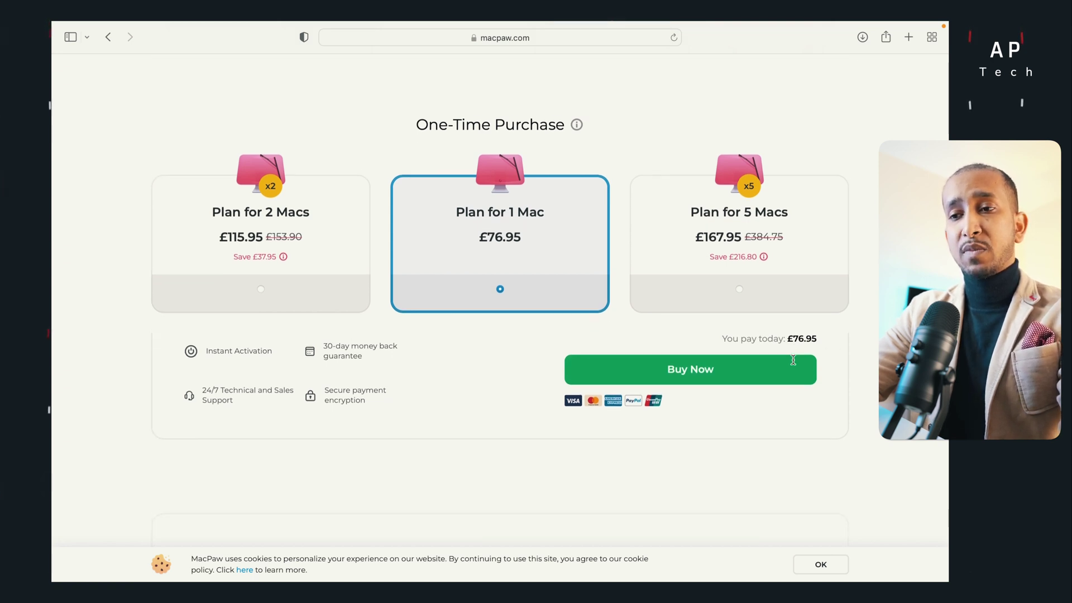
pyautogui.scroll(-1, 794, 365)
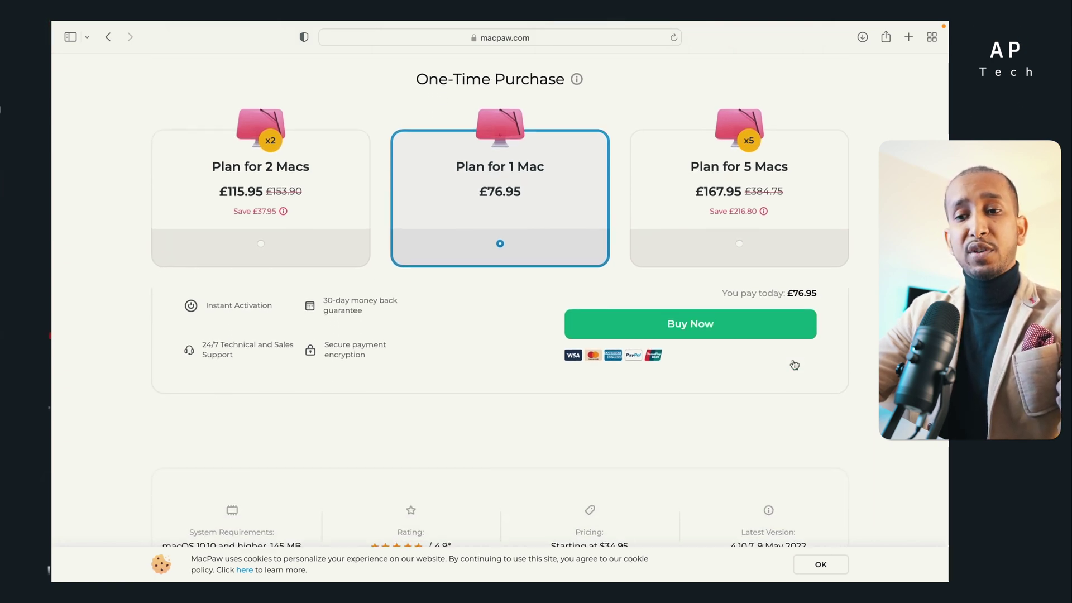
pyautogui.scroll(10, 792, 363)
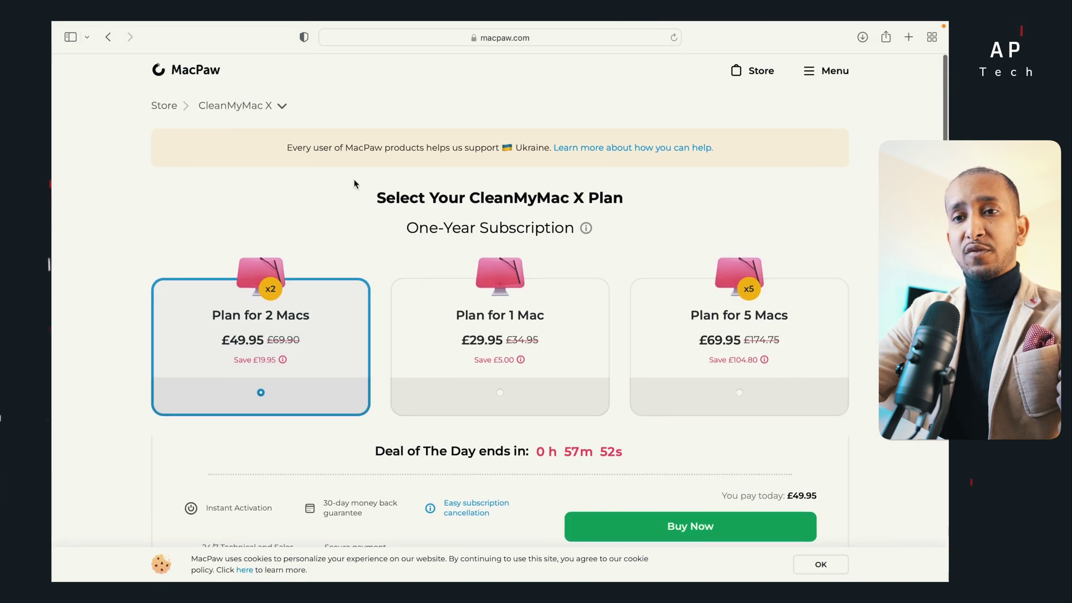
# Go to the Store's All Products page and browse past ClearVPN, CleanMyPC and Gemini 2 to Special Offers.
pyautogui.click(171, 110)
pyautogui.scroll(-1, 437, 204)
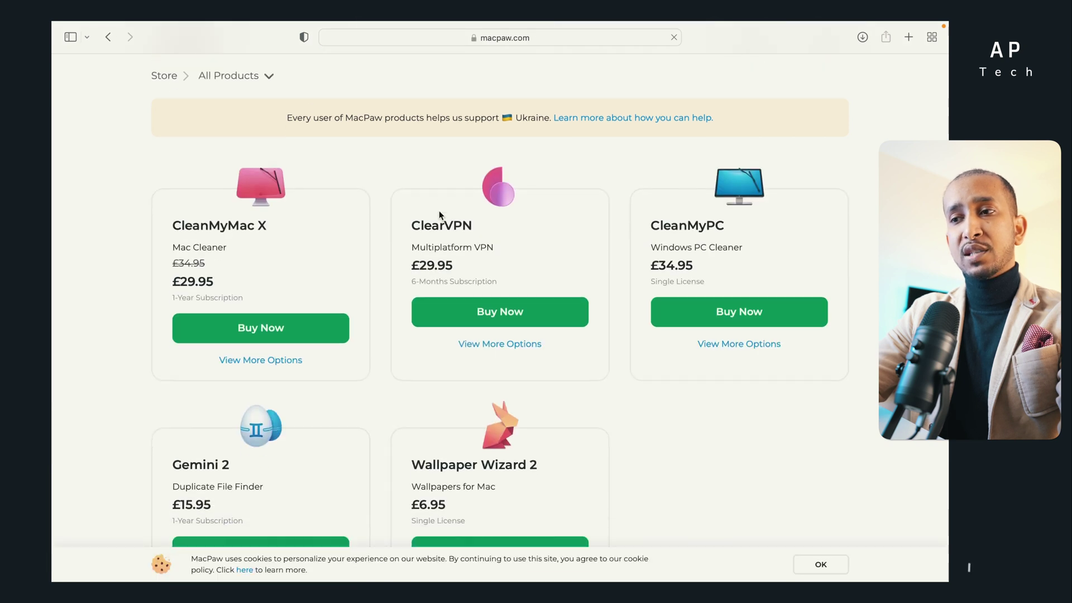
pyautogui.scroll(-1, 439, 210)
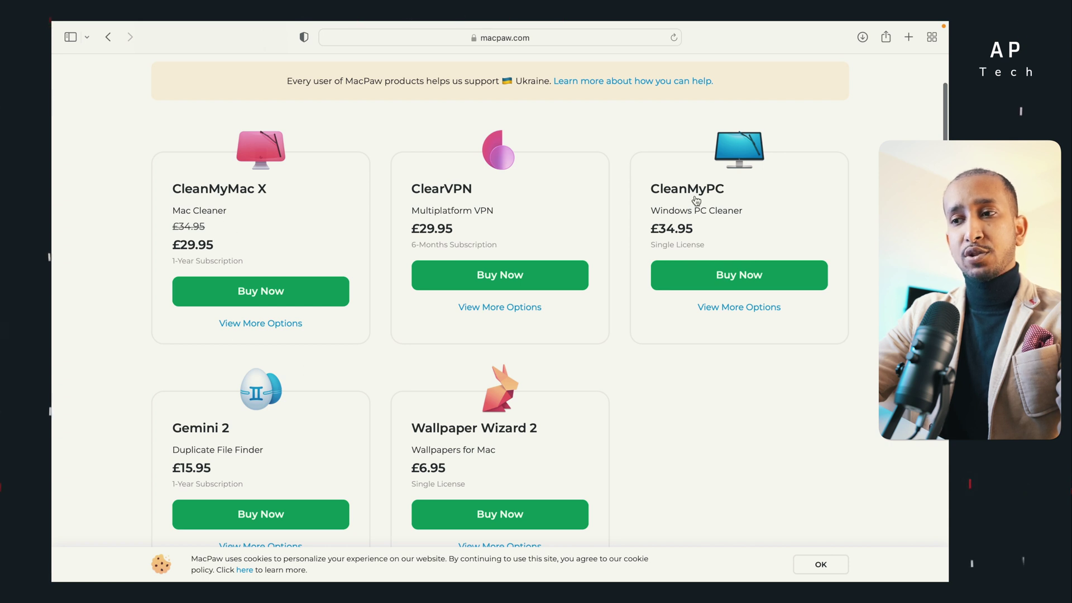
pyautogui.scroll(-1, 725, 224)
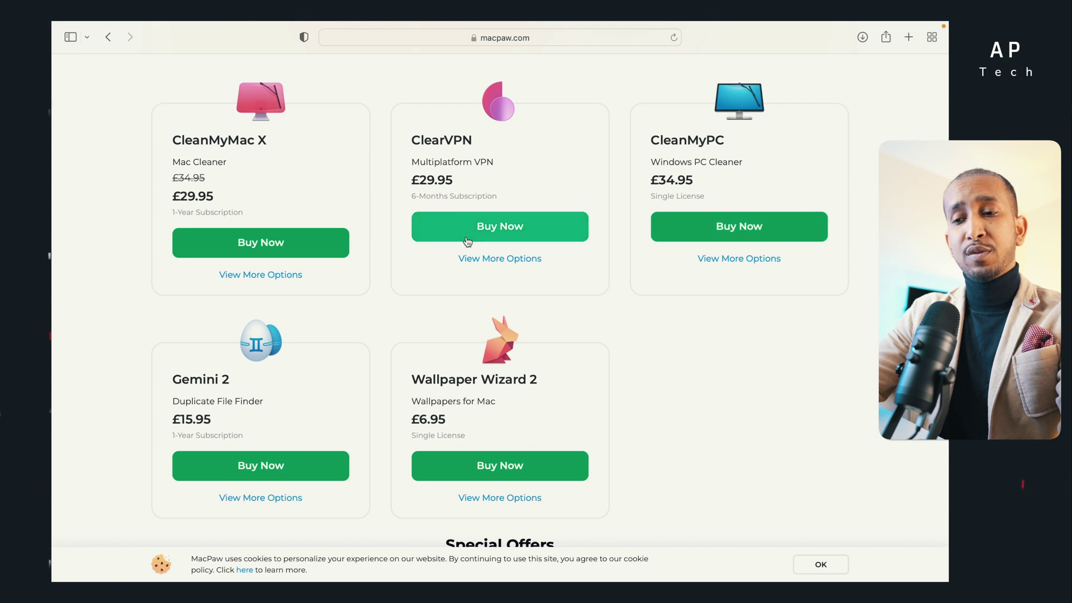
pyautogui.scroll(-1, 469, 240)
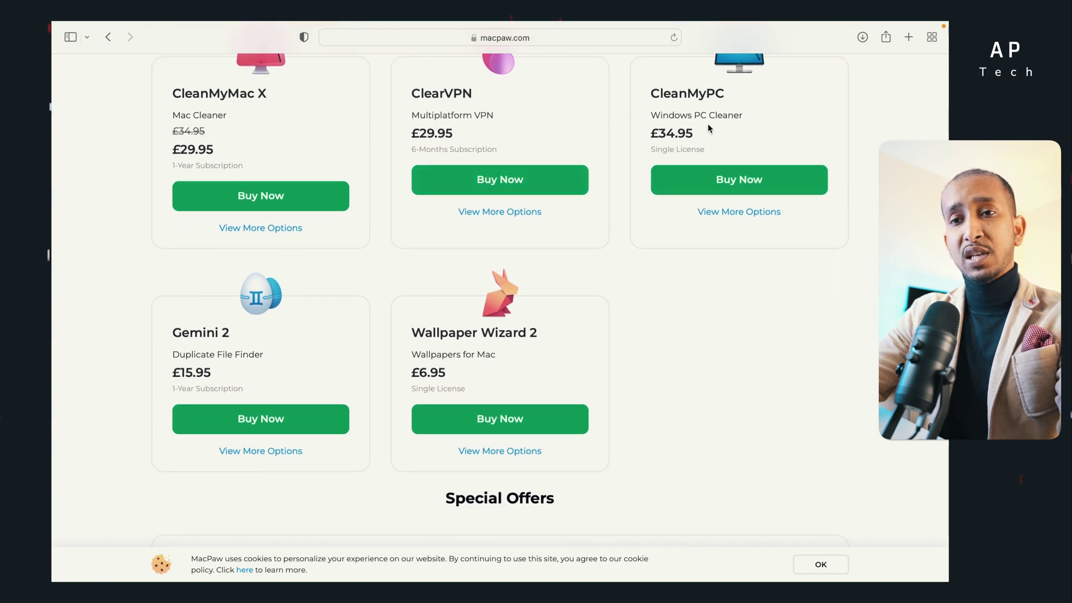